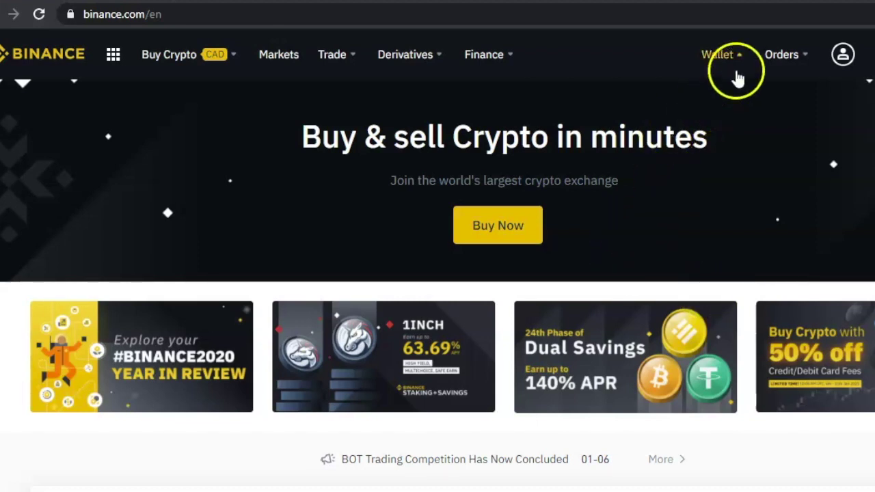
Go to Wallet > Fiat and Spot and start a BTC withdrawal with 0.03318215 BTC available
mouse_move(738, 65)
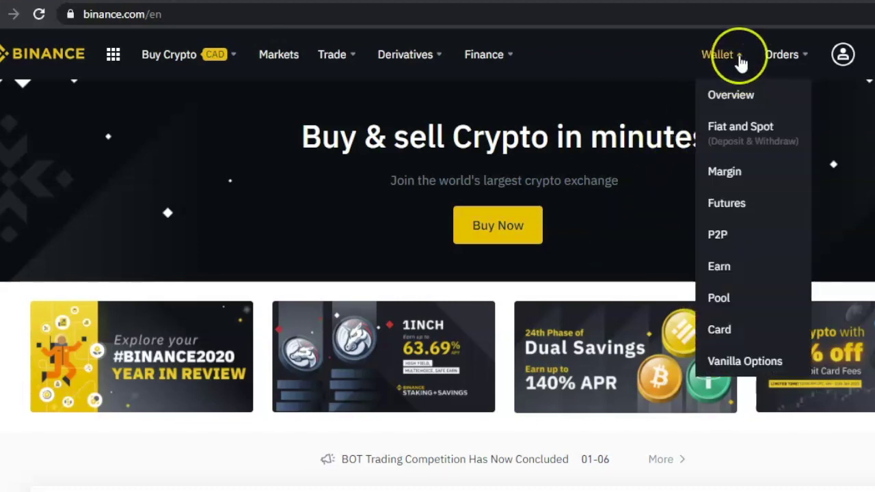
click(745, 137)
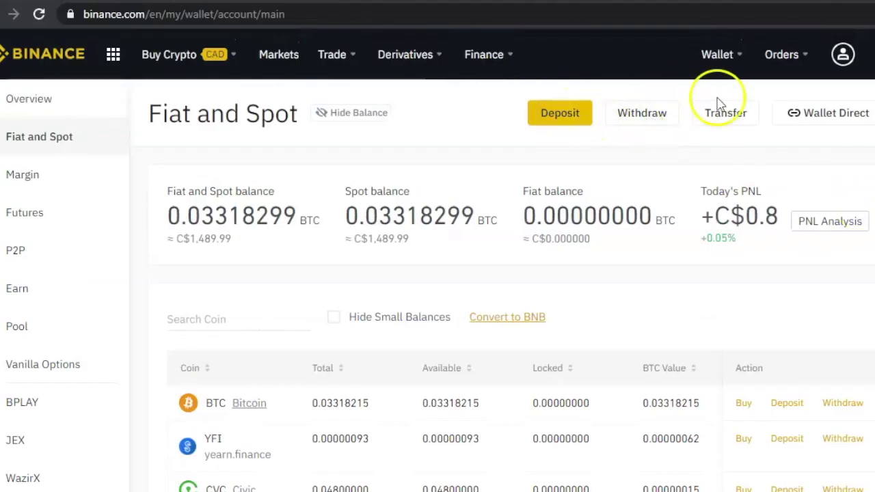
click(644, 116)
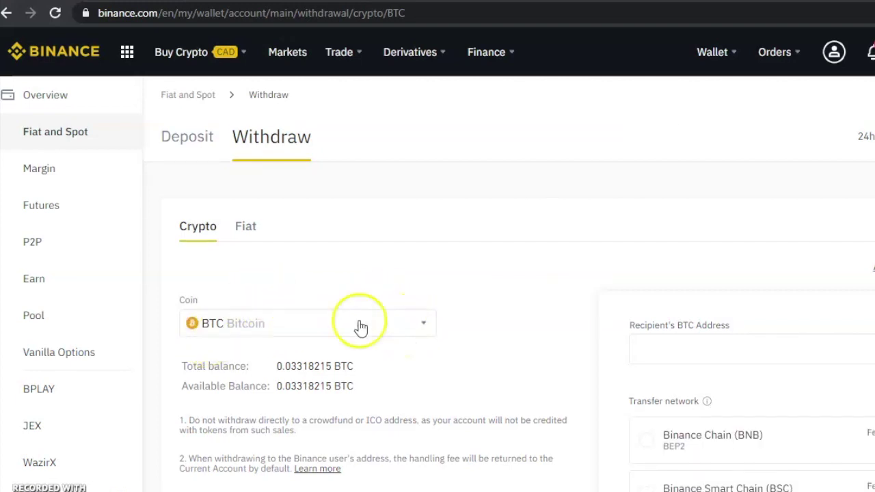
Enter the destination Bitcoin address in the Recipient's BTC Address field
scroll(499, 360, down, 1)
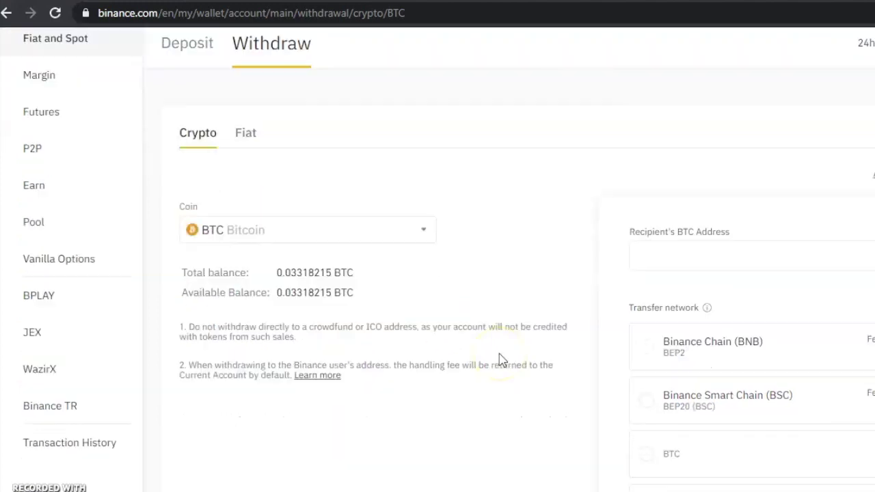
click(727, 253)
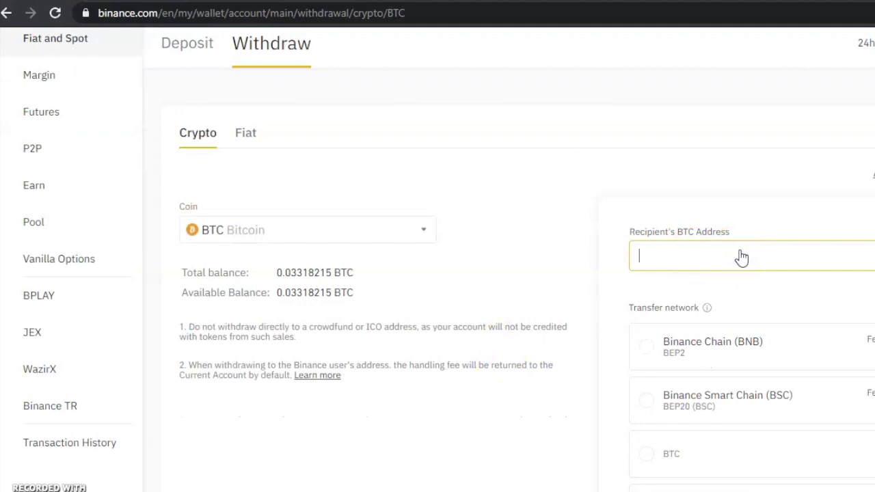
click(741, 253)
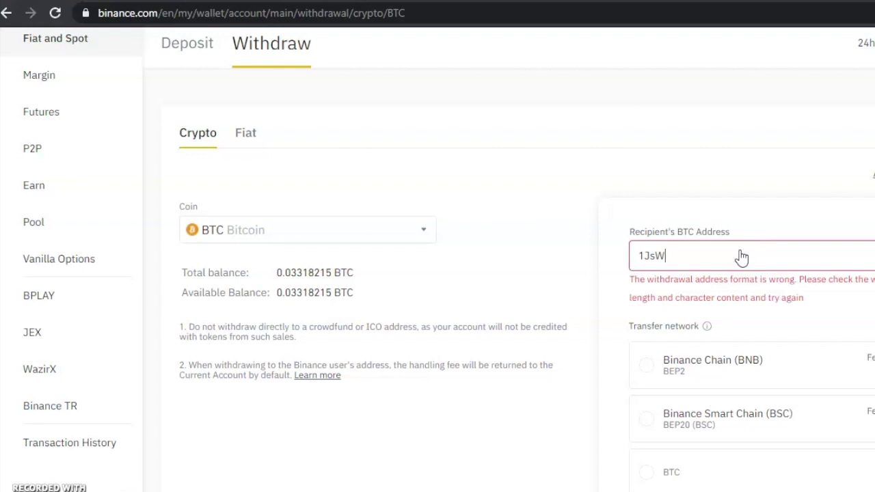
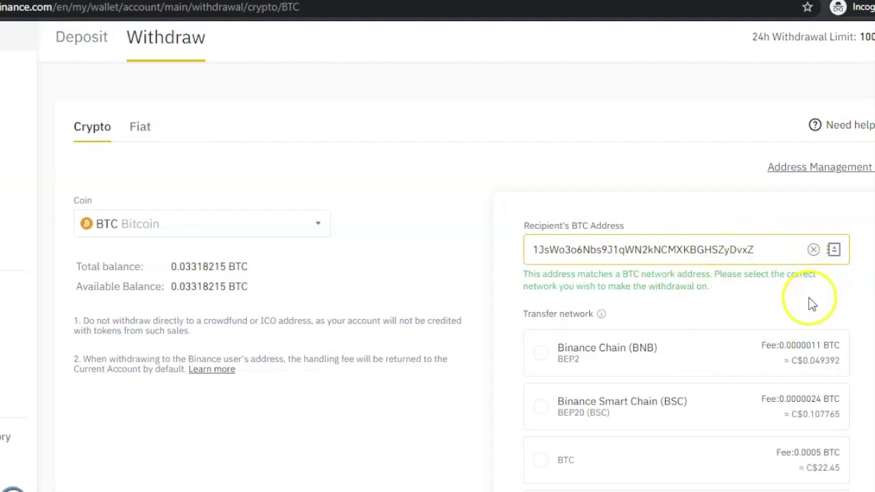
scroll(820, 396, down, 1)
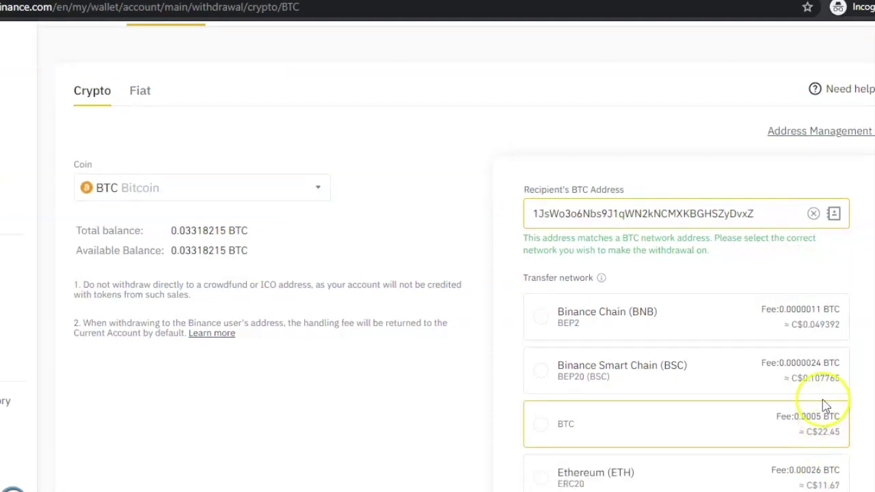
scroll(758, 321, up, 1)
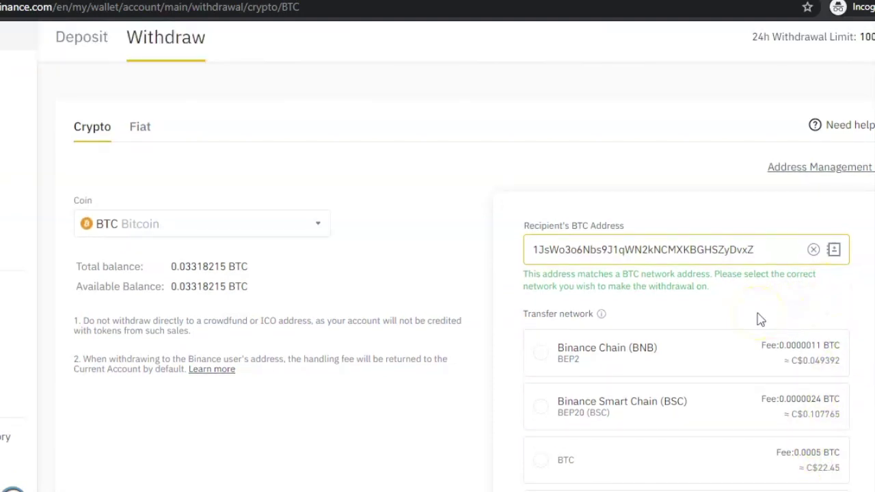
scroll(760, 320, down, 2)
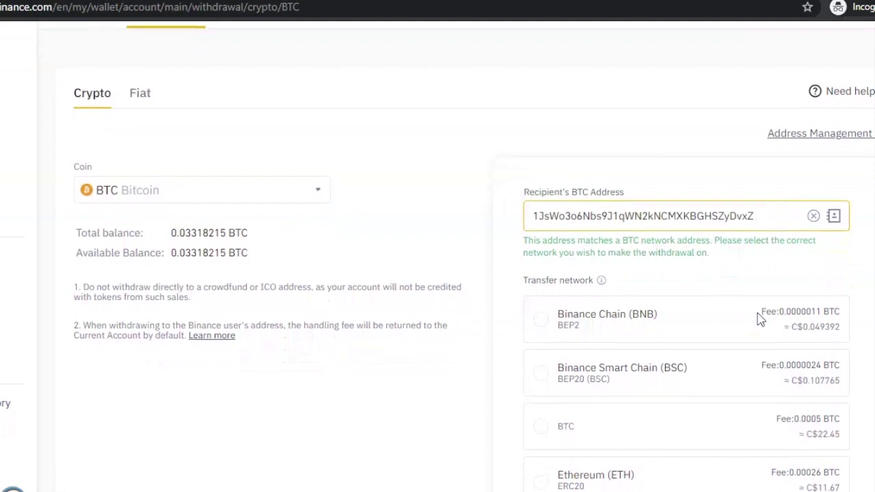
click(542, 282)
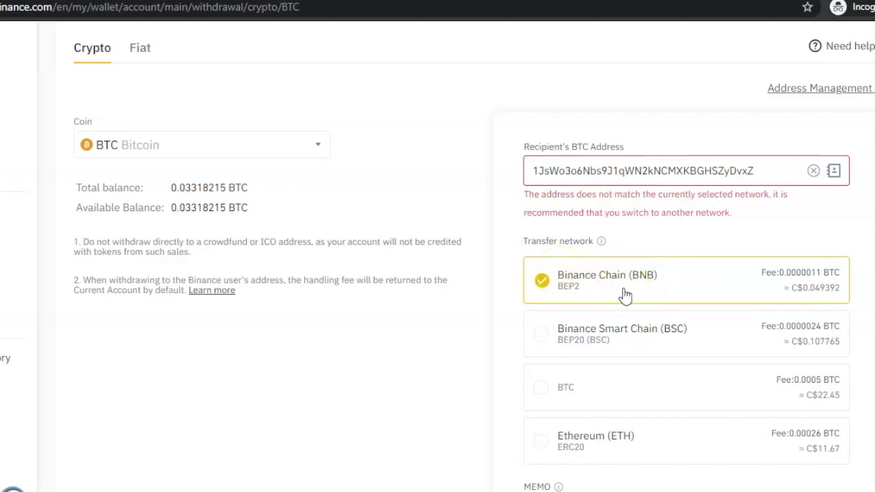
scroll(752, 342, up, 1)
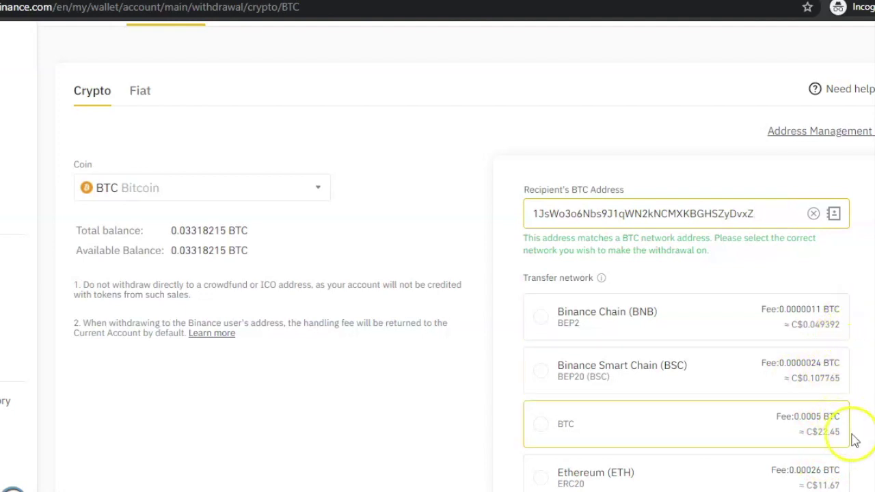
scroll(861, 439, down, 1)
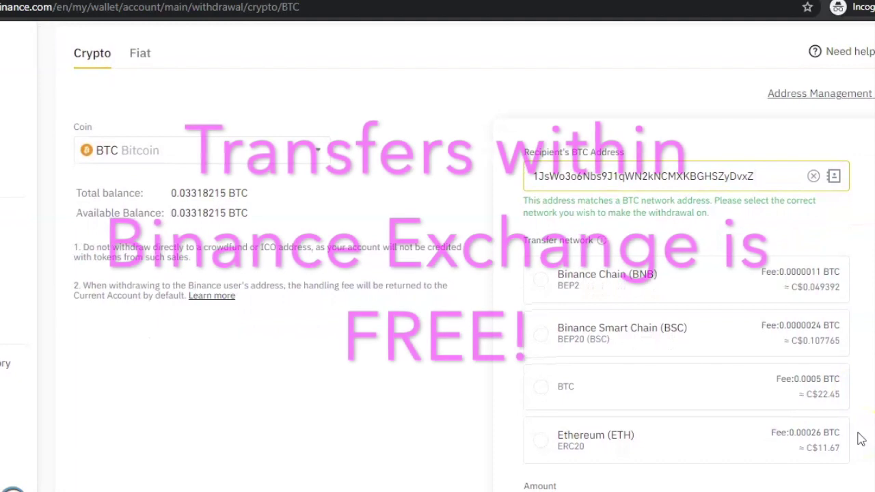
scroll(862, 439, down, 1)
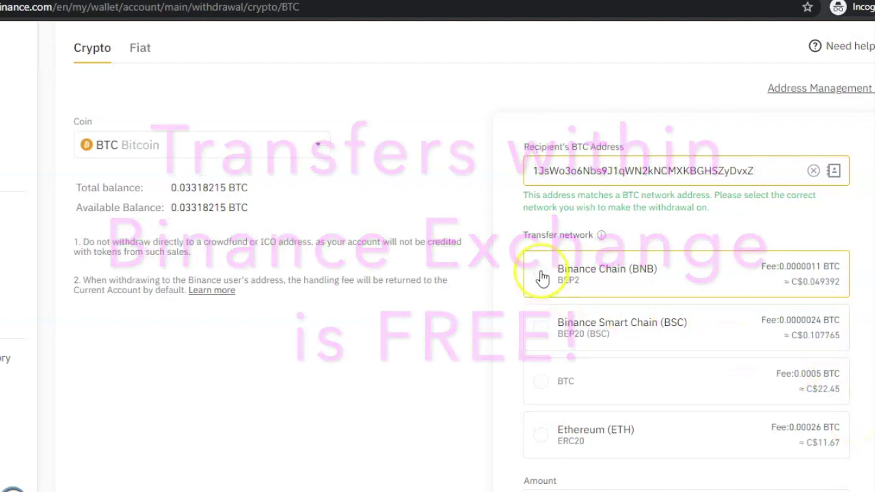
Select BTC as the transfer network for the withdrawal
click(542, 326)
scroll(542, 342, down, 1)
click(541, 366)
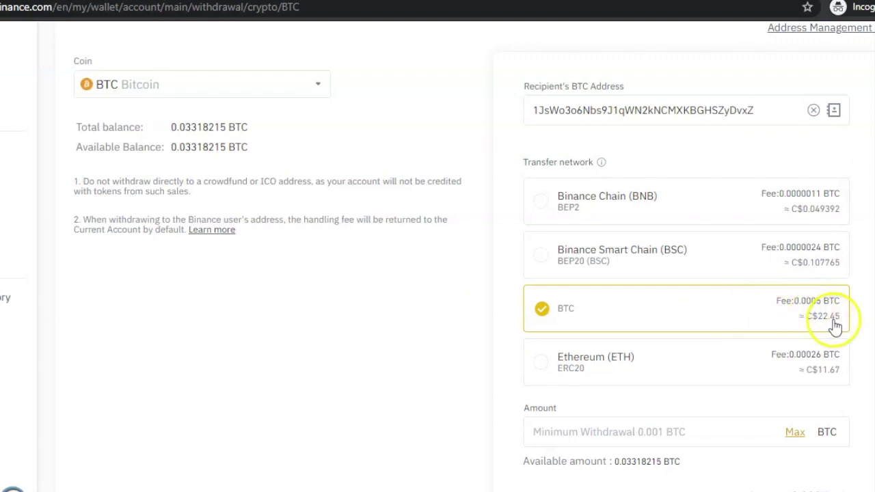
scroll(752, 410, down, 1)
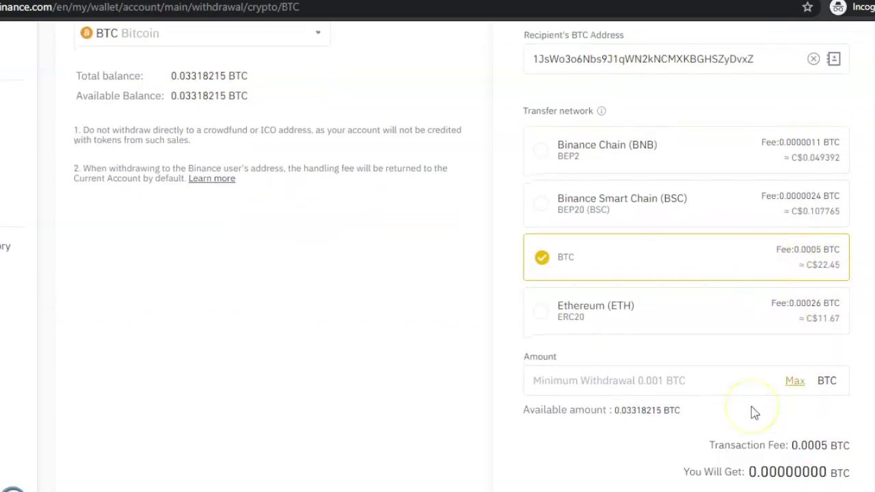
Set the amount to Max, withdrawing 0.03318215 BTC for 0.03268215 BTC after the 0.0005 fee
click(798, 381)
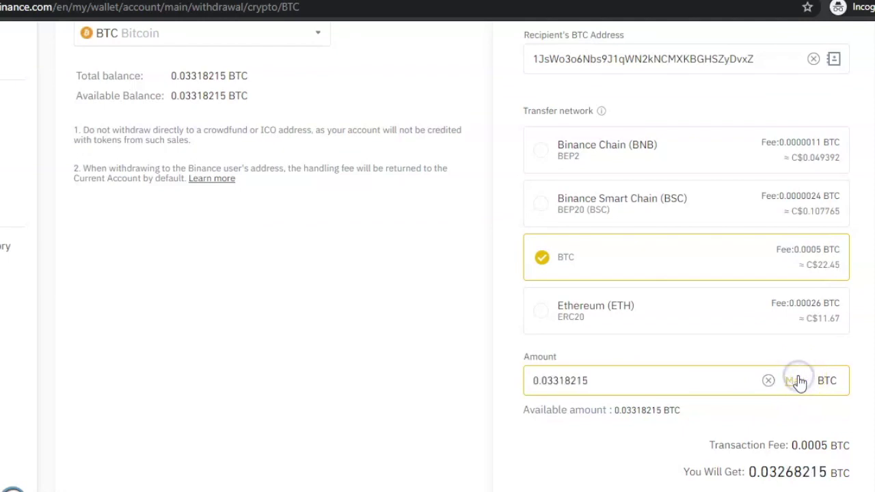
scroll(674, 434, down, 1)
scroll(674, 434, down, 1)
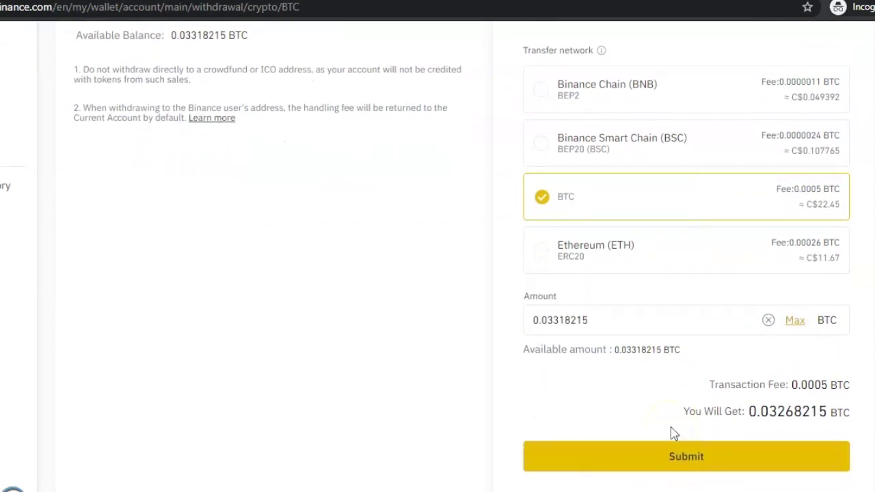
scroll(673, 434, down, 1)
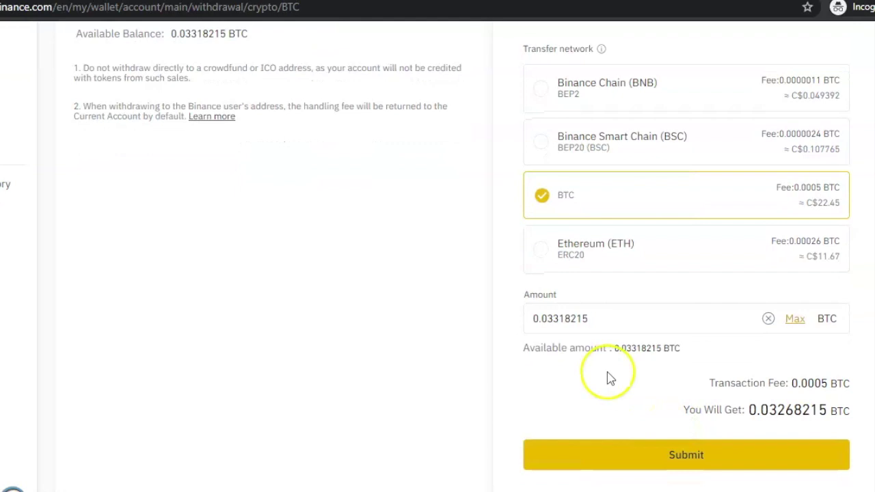
Submit the withdrawal and request an email verification code
click(702, 456)
click(390, 277)
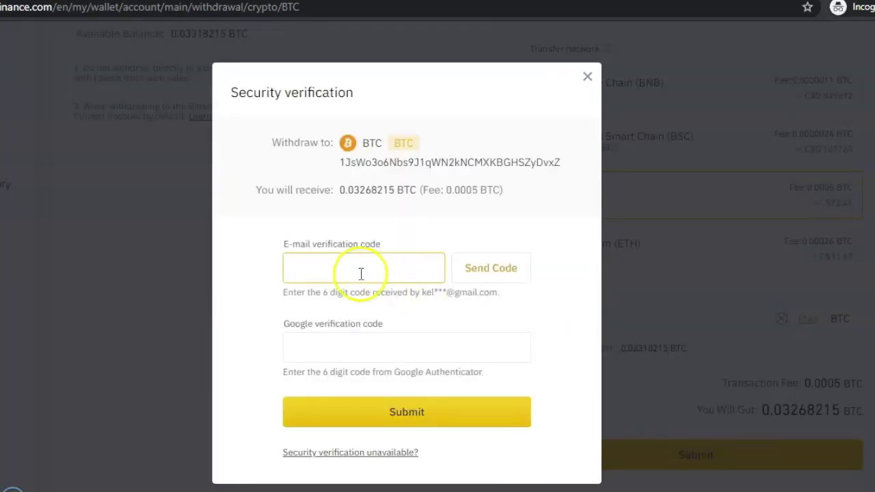
click(501, 271)
click(501, 272)
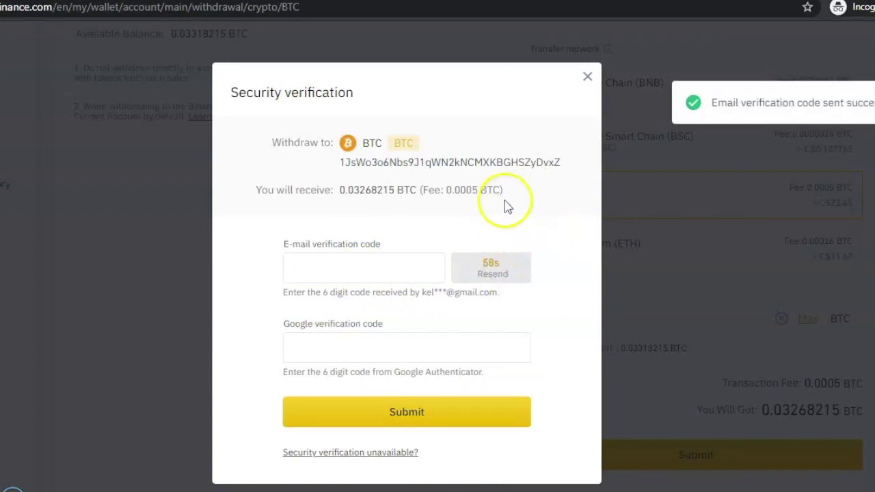
Enter the emailed code and the Google Authenticator code, then confirm the withdrawal
click(400, 261)
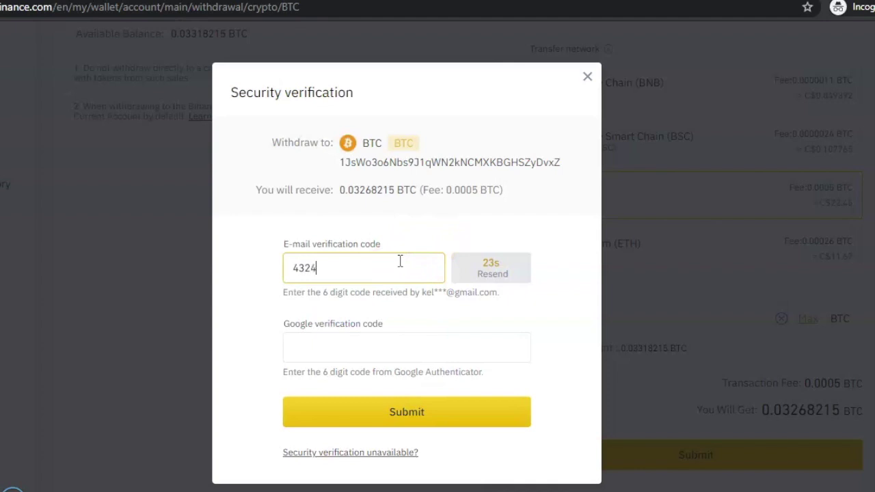
click(429, 349)
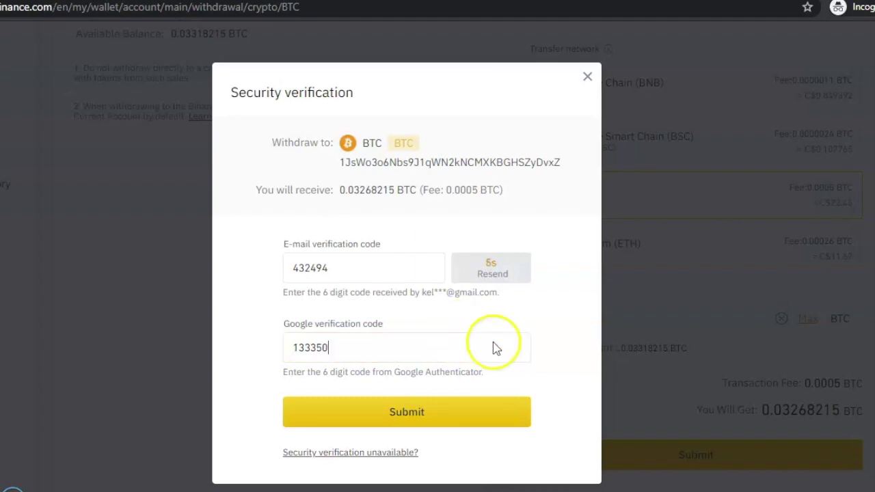
click(474, 410)
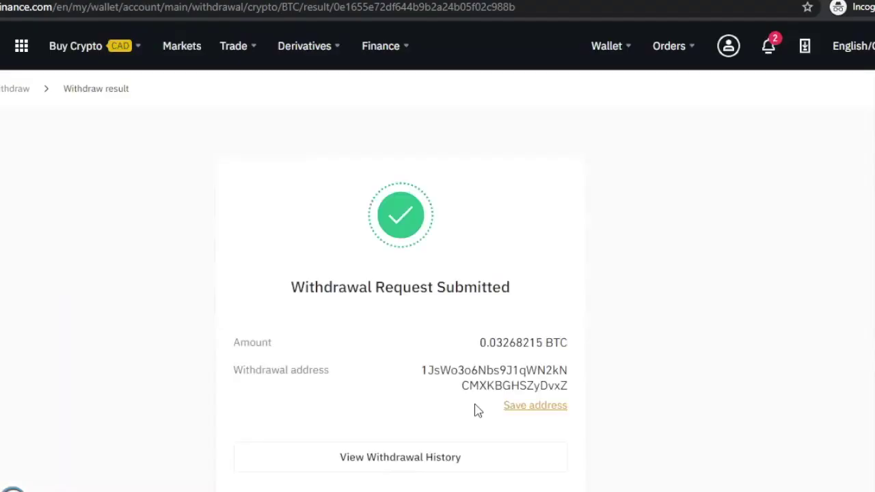
Return to the Fiat and Spot wallet to see the reduced BTC balance of 0.00050084
scroll(621, 424, down, 1)
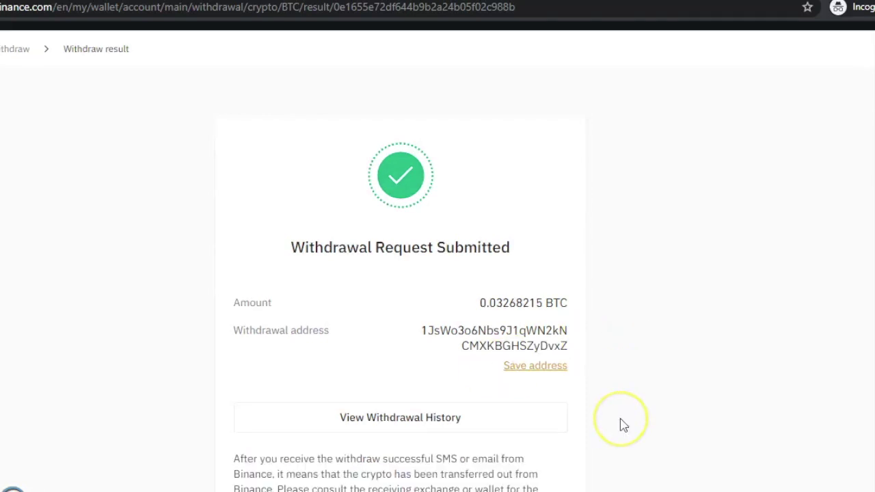
click(624, 47)
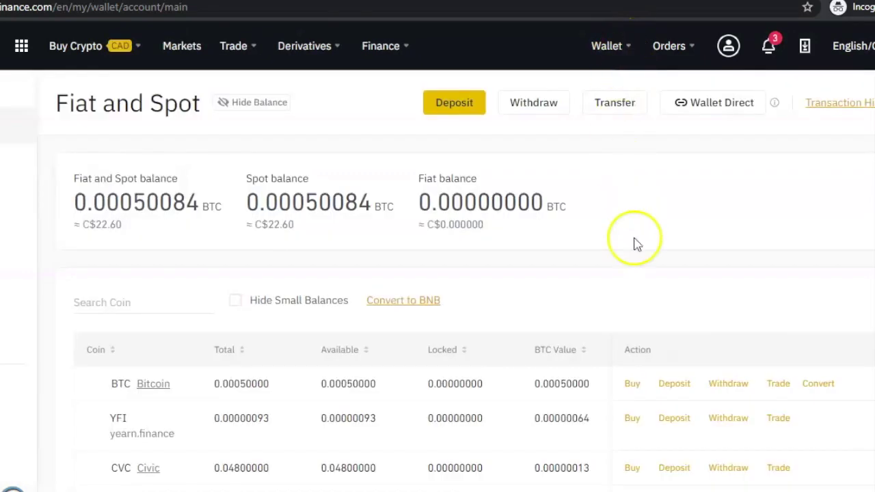